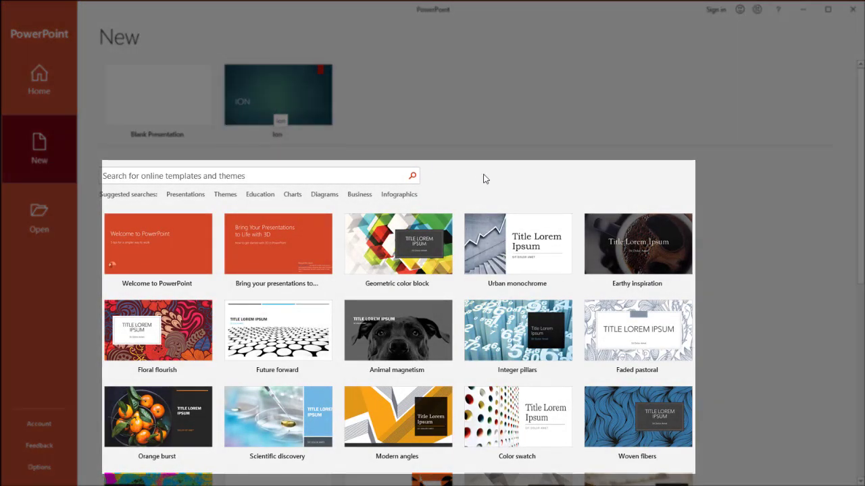
pyautogui.scroll(-1, 618, 245)
pyautogui.scroll(-1, 617, 244)
pyautogui.scroll(-1, 616, 245)
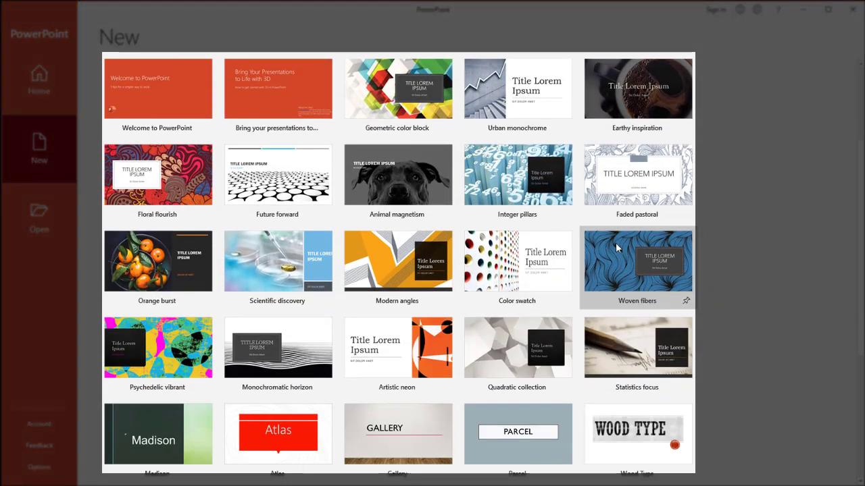
pyautogui.scroll(-1, 615, 247)
pyautogui.scroll(-1, 615, 245)
pyautogui.scroll(-1, 615, 245)
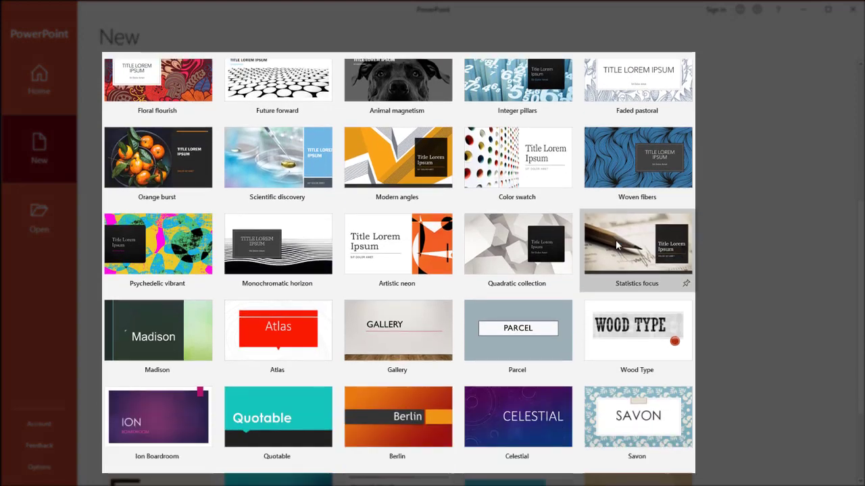
pyautogui.scroll(-1, 615, 244)
pyautogui.scroll(-1, 616, 246)
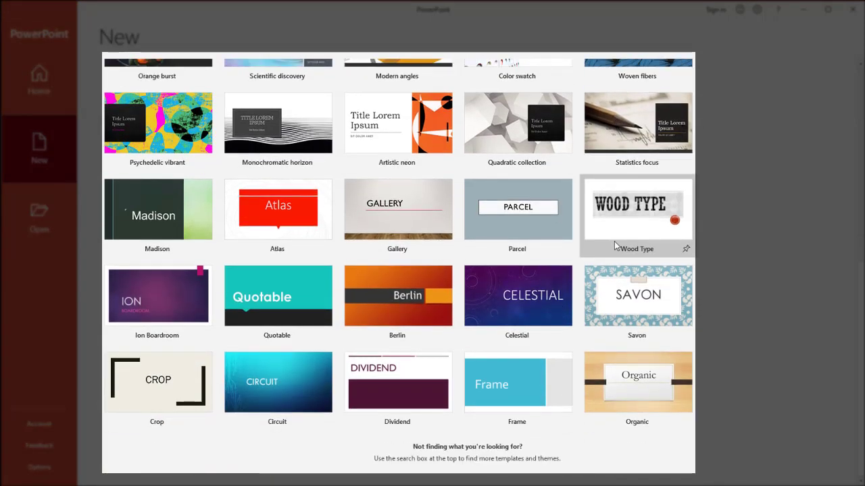
pyautogui.scroll(4, 612, 241)
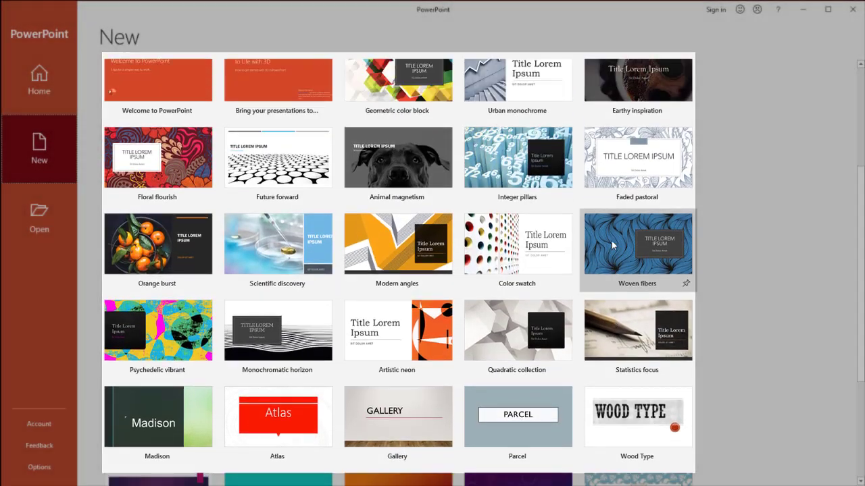
pyautogui.scroll(3, 612, 241)
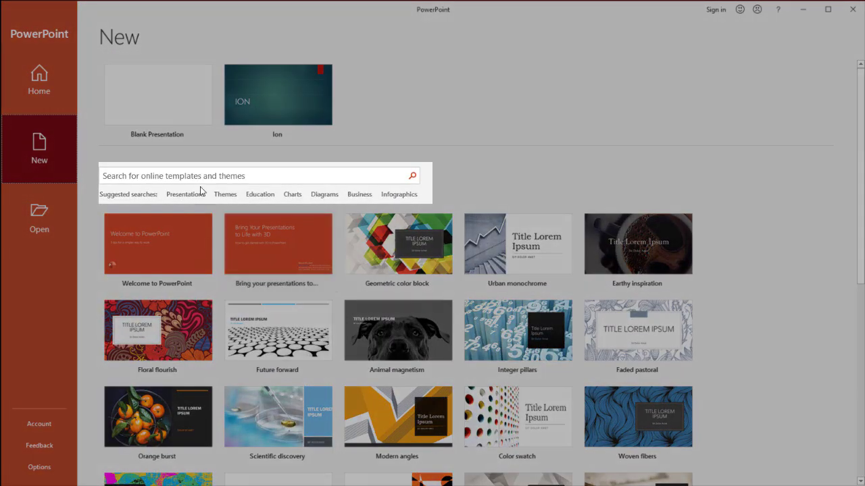
pyautogui.click(201, 177)
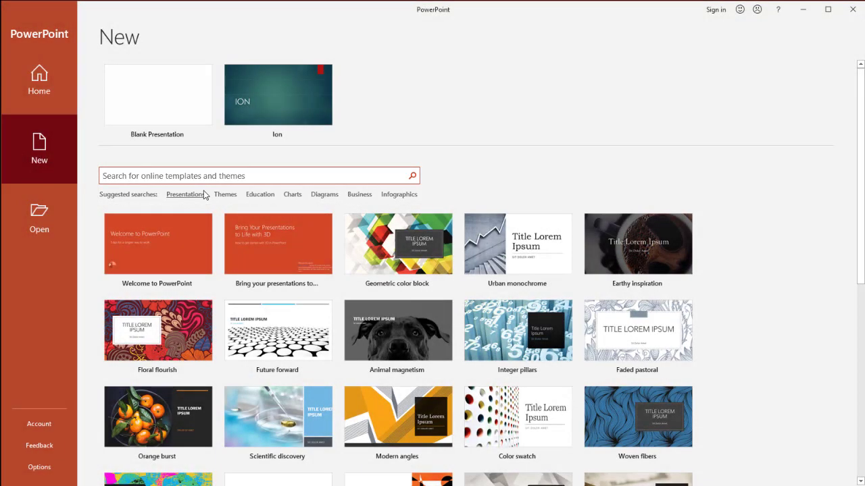
pyautogui.moveTo(277, 100)
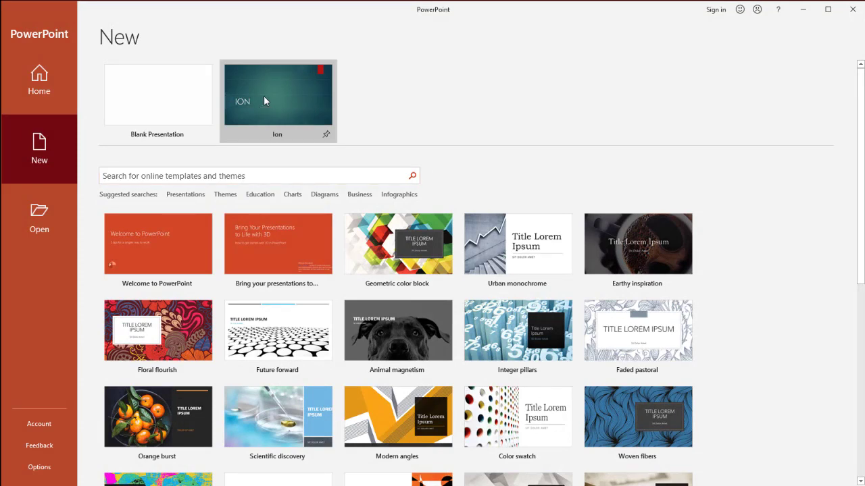
# Step: Preview the Ion theme's orange and purple variants and sample layouts, then pick blue
pyautogui.click(264, 97)
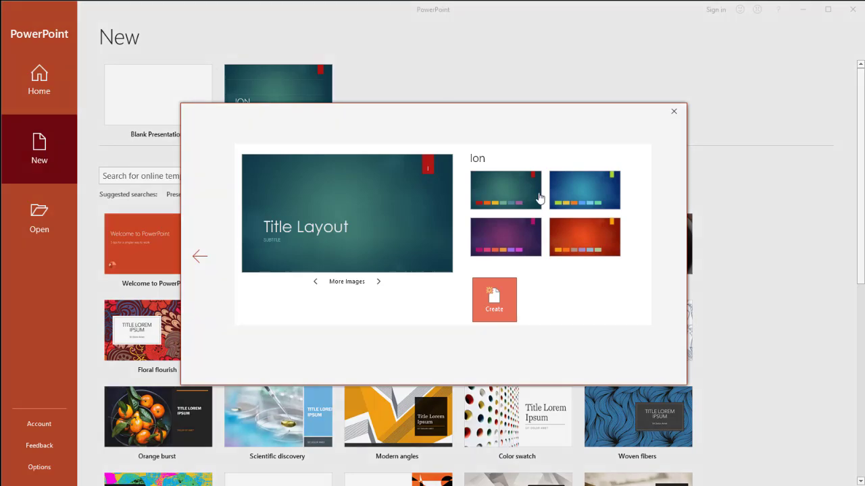
pyautogui.click(571, 193)
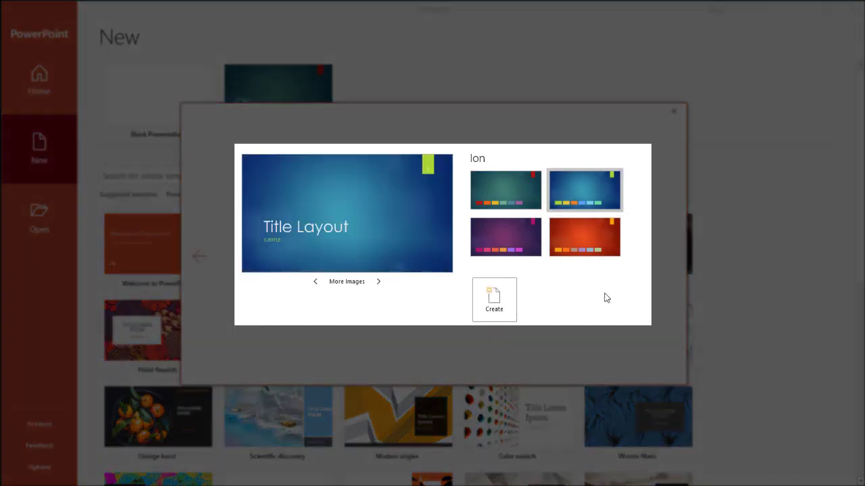
pyautogui.click(585, 242)
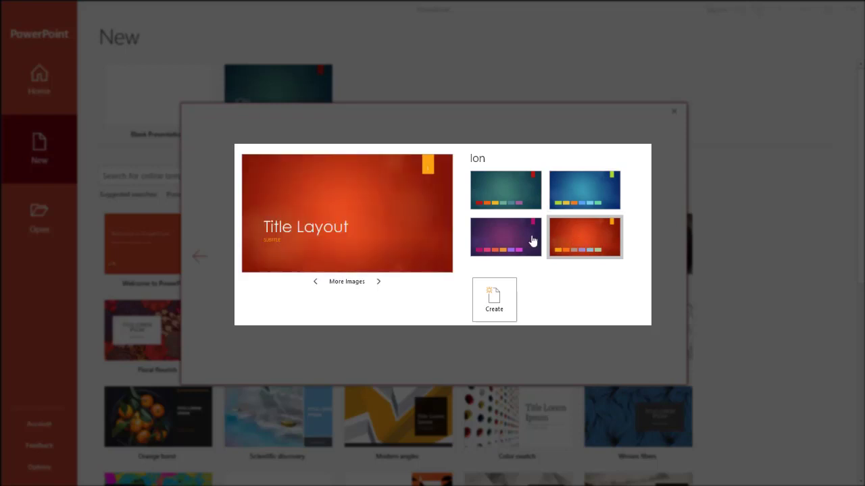
pyautogui.click(379, 282)
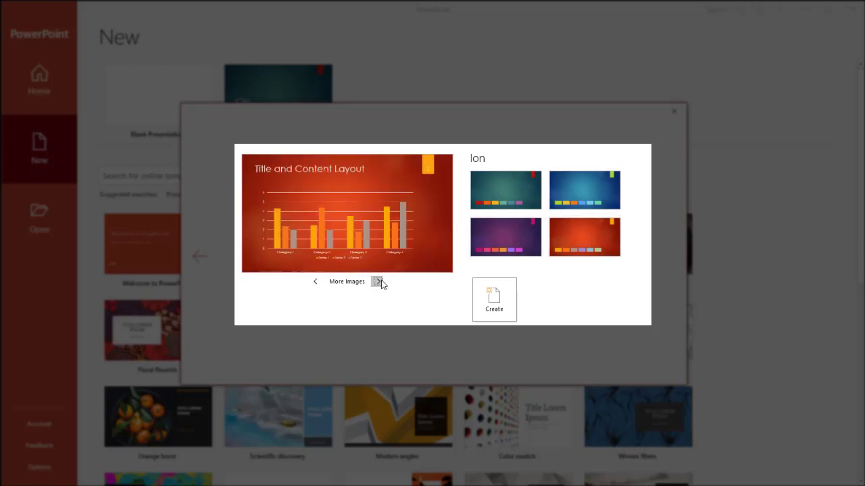
pyautogui.click(380, 283)
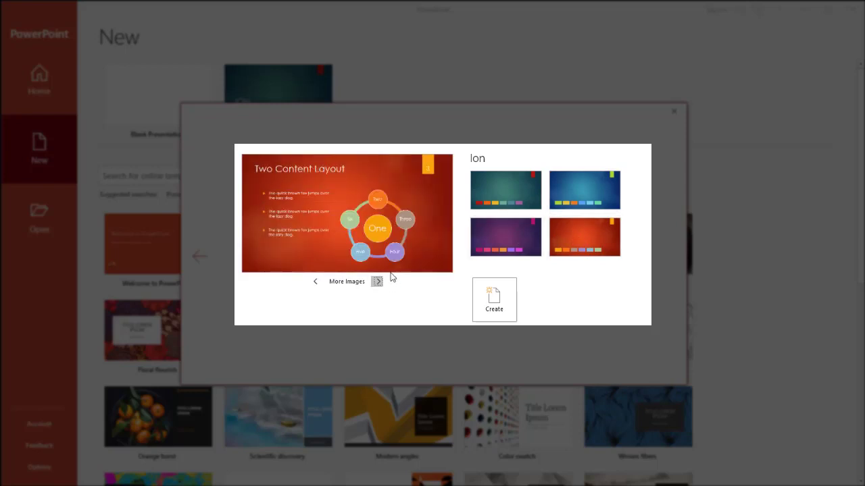
pyautogui.click(495, 249)
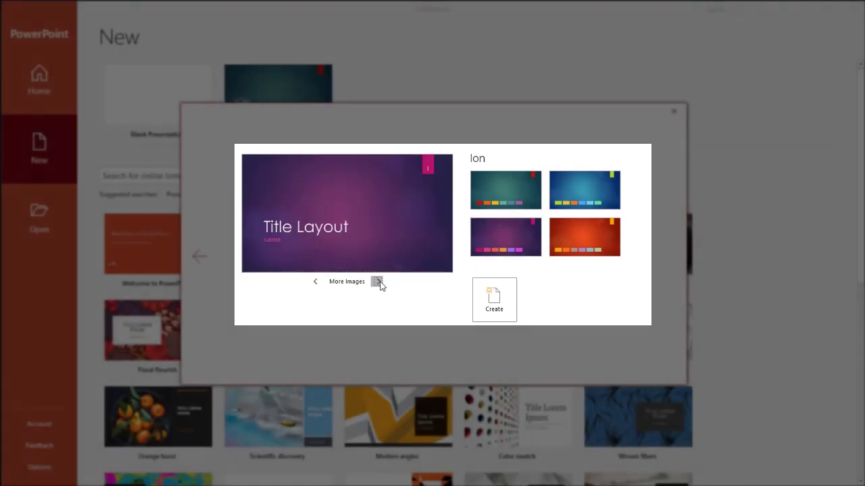
pyautogui.click(379, 281)
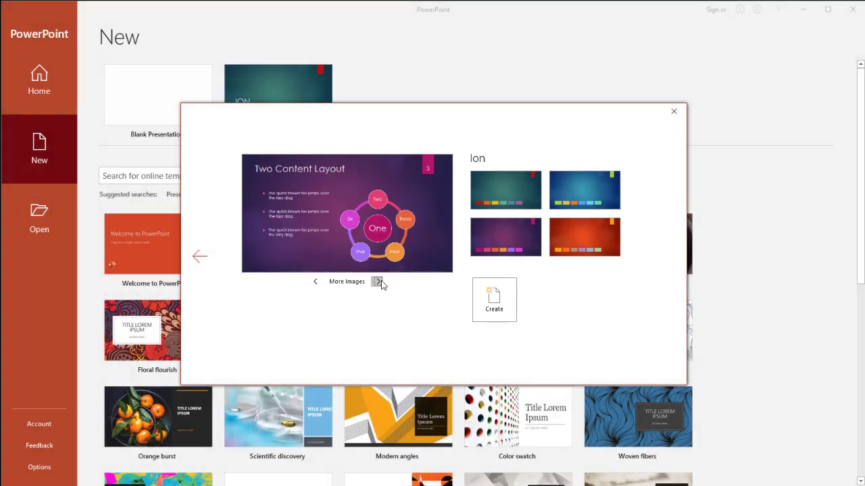
pyautogui.click(379, 282)
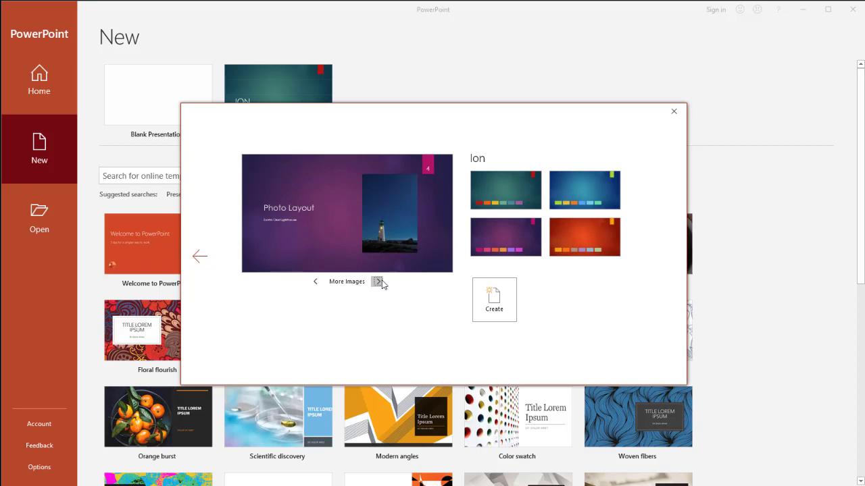
pyautogui.click(578, 191)
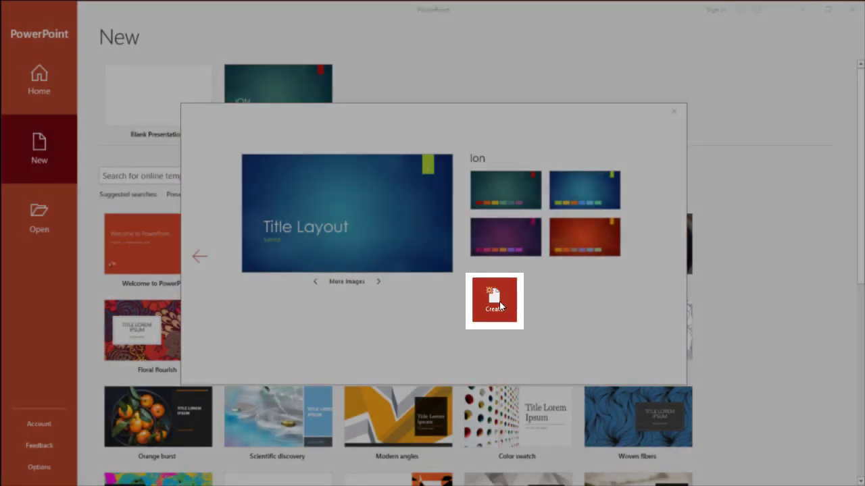
pyautogui.click(500, 306)
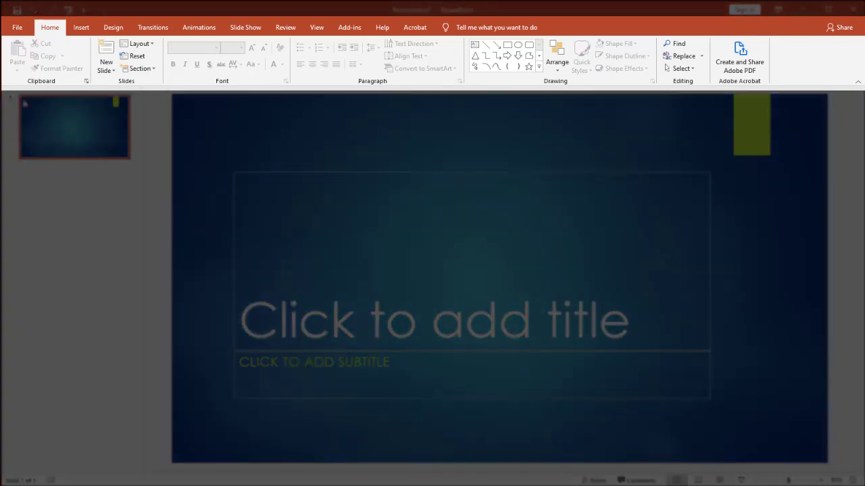
pyautogui.click(80, 31)
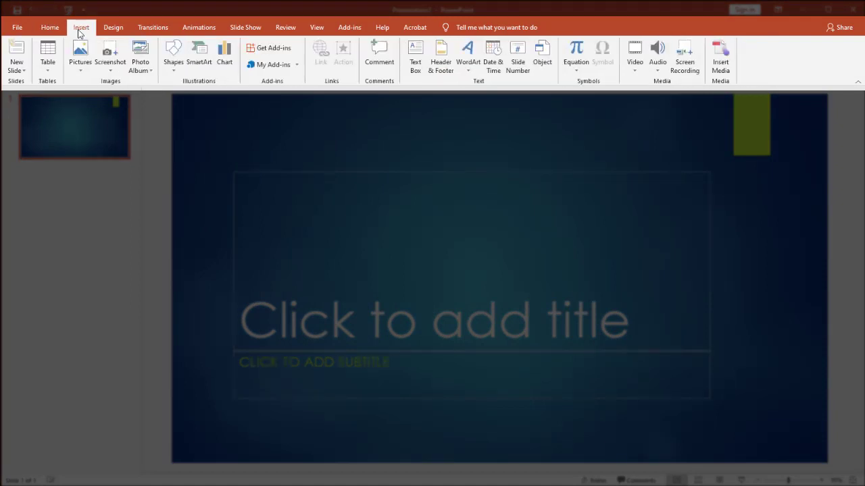
pyautogui.click(106, 31)
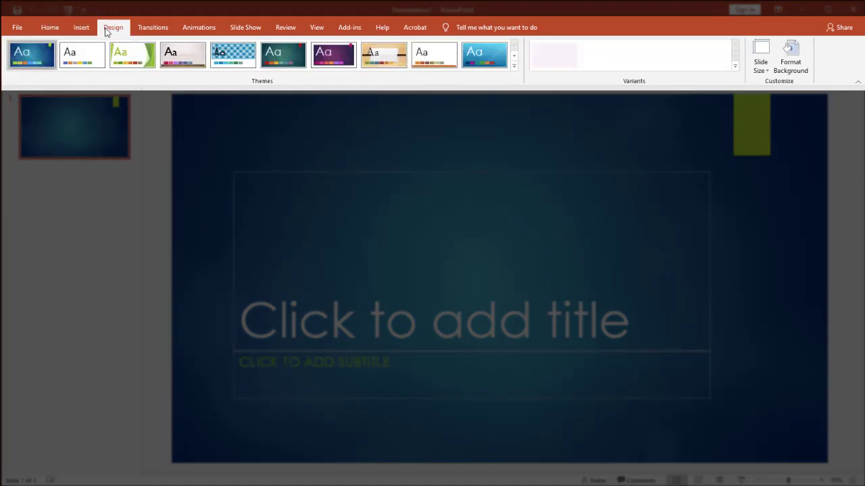
pyautogui.click(134, 32)
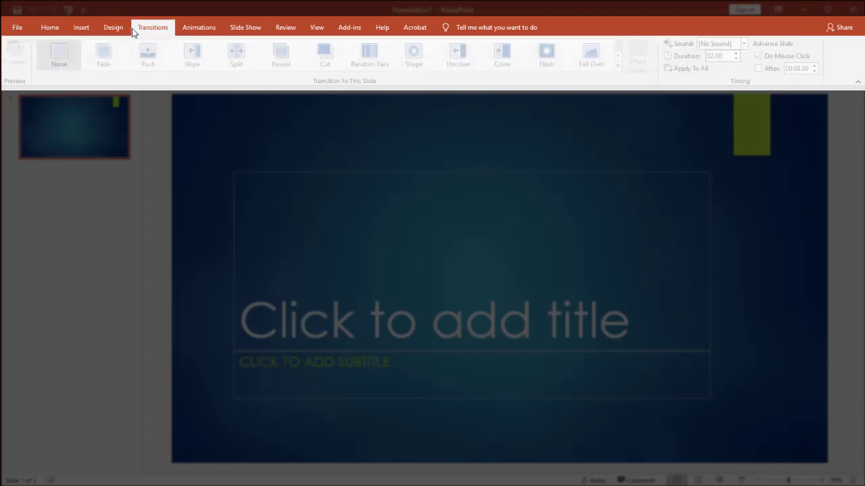
pyautogui.click(188, 32)
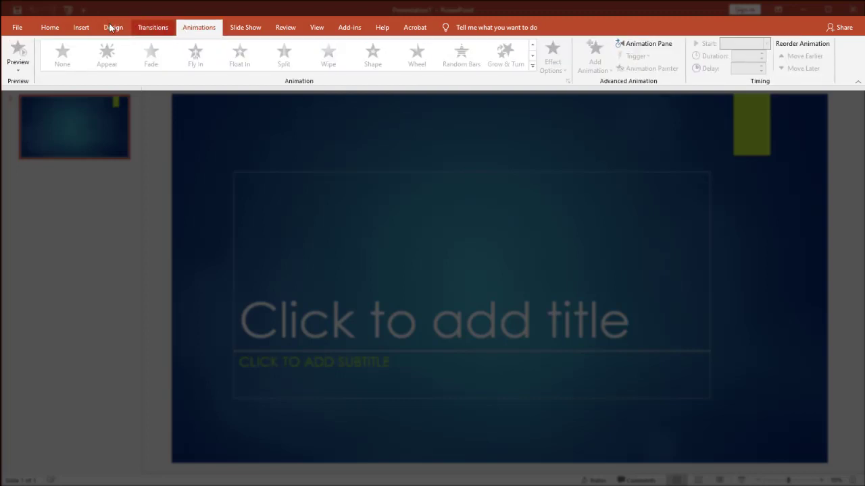
pyautogui.click(56, 32)
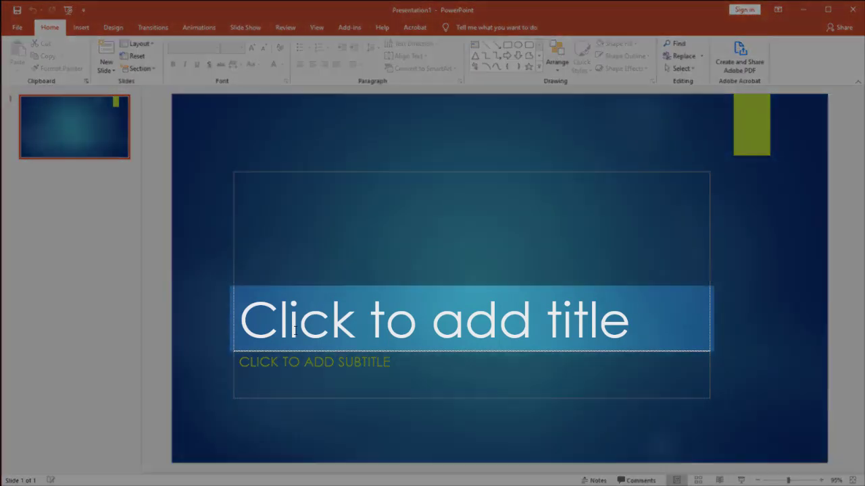
# Step: Enter 'Sample' in the title slide's title placeholder
pyautogui.click(295, 330)
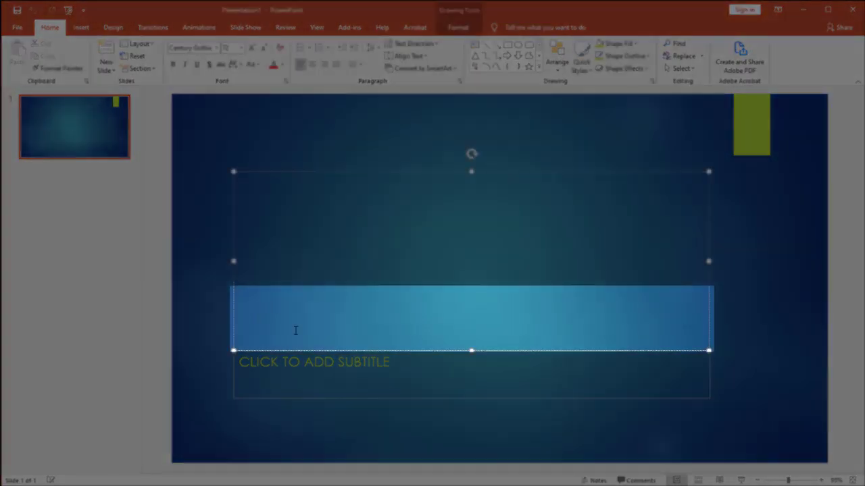
pyautogui.write('Samp')
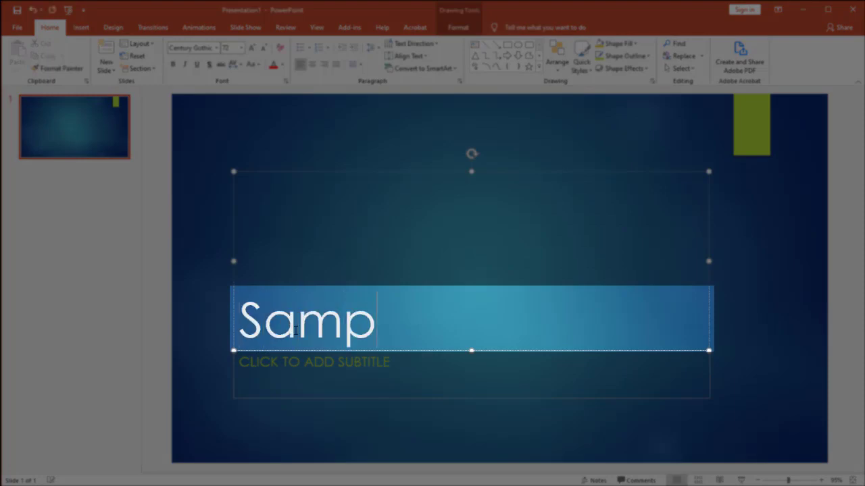
pyautogui.write('le')
pyautogui.click(160, 347)
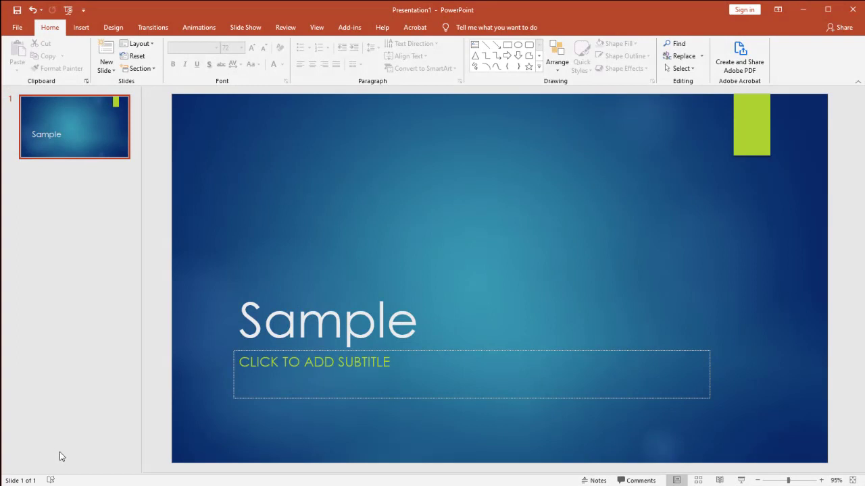
# Step: Apply the Organic theme and choose its third, light-canvas variant after trying the fourth
pyautogui.click(114, 29)
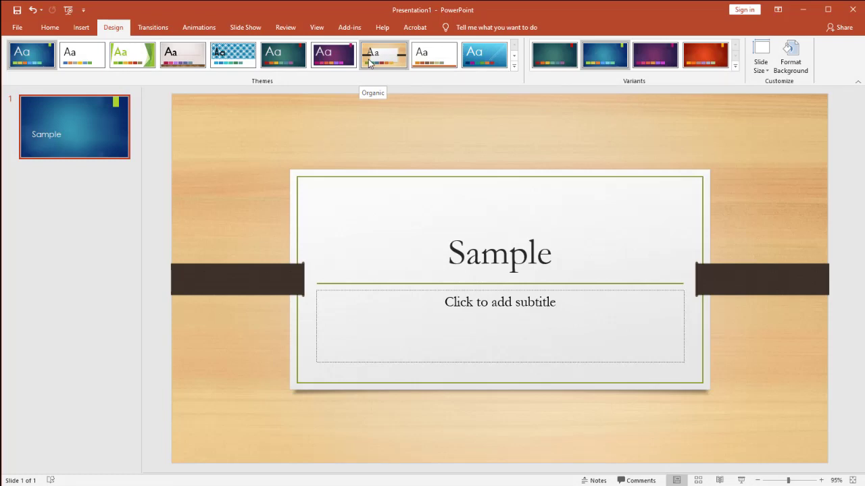
pyautogui.click(369, 63)
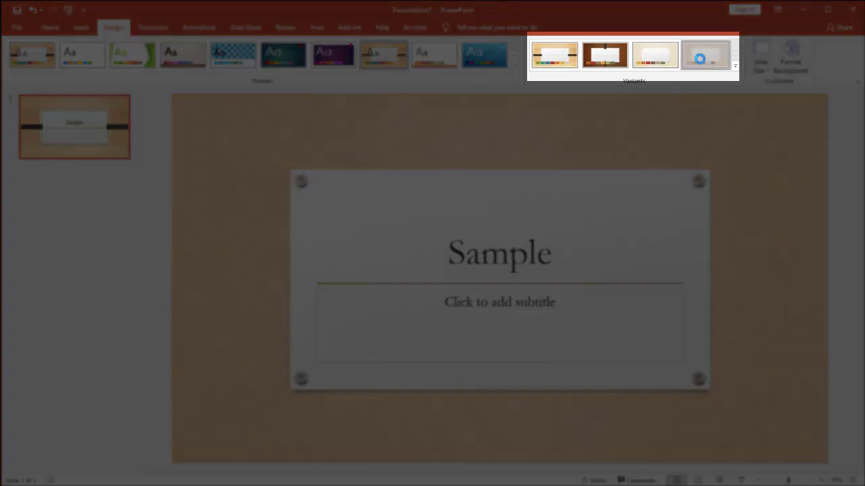
pyautogui.click(701, 63)
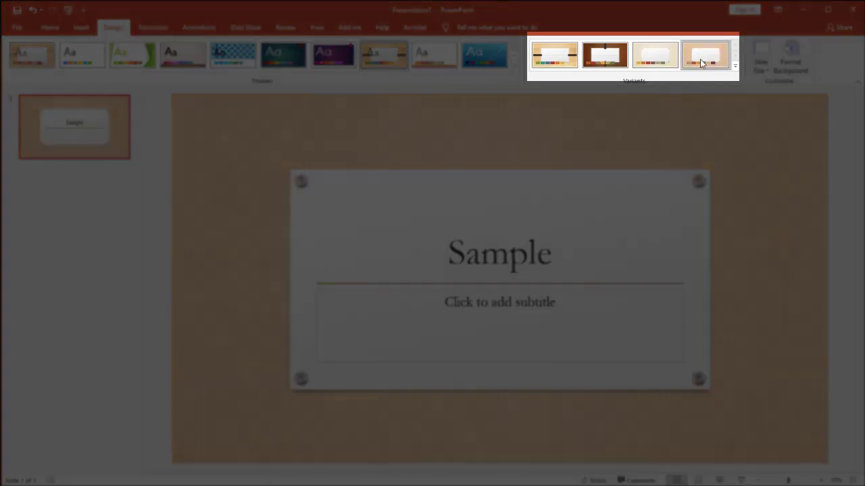
pyautogui.click(654, 57)
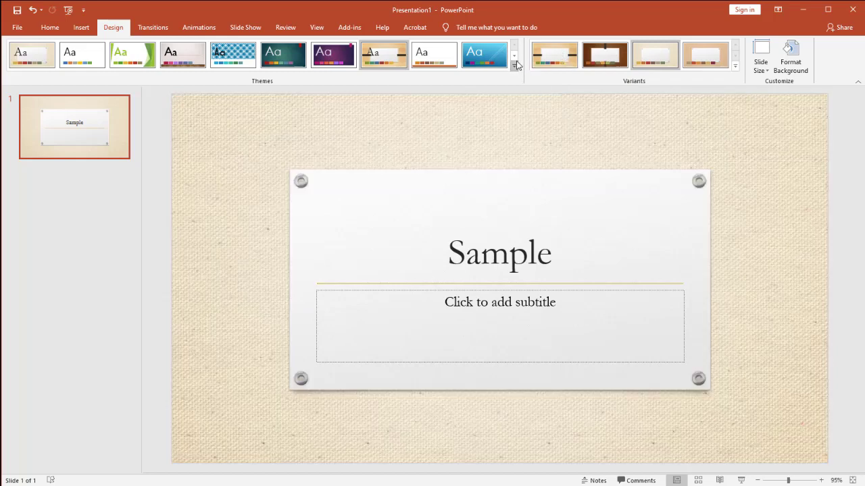
# Step: Browse the full theme gallery and close it without changes, returning to Home
pyautogui.click(515, 57)
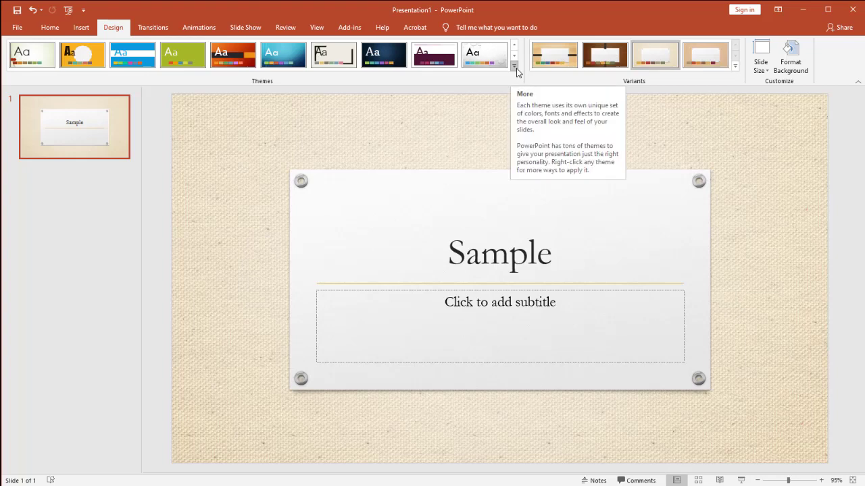
pyautogui.click(514, 66)
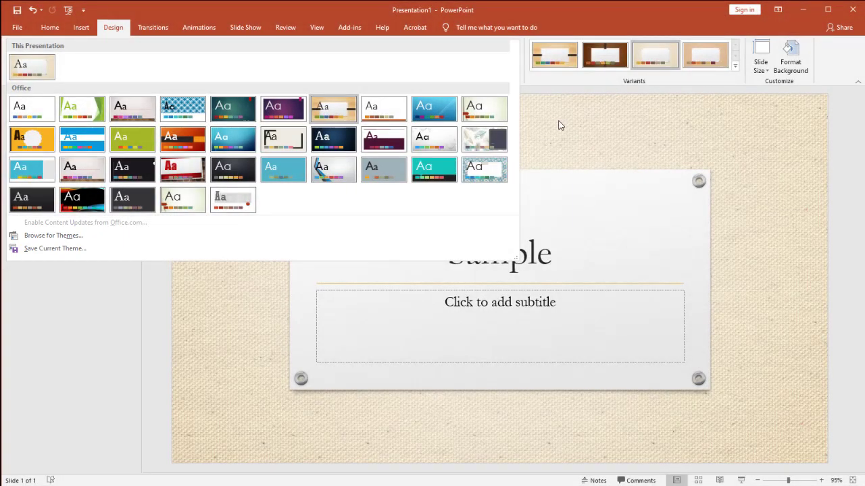
pyautogui.click(559, 125)
pyautogui.click(54, 29)
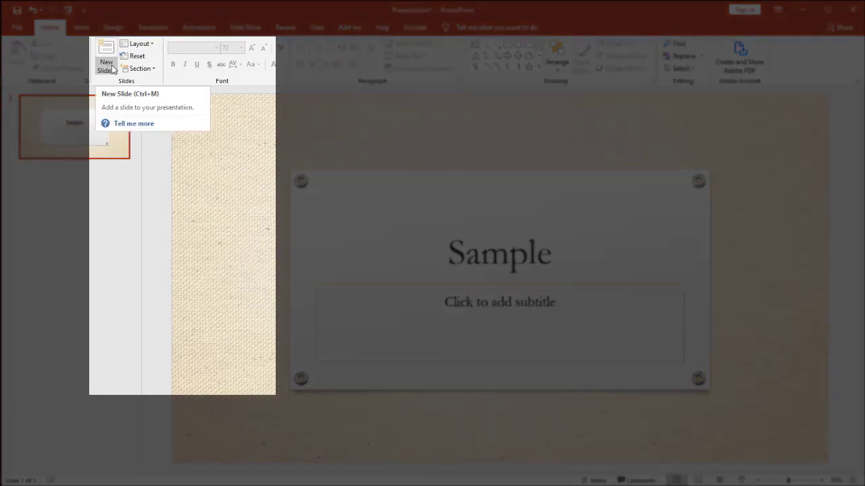
# Step: Insert a new slide with the Title and Content layout
pyautogui.click(106, 66)
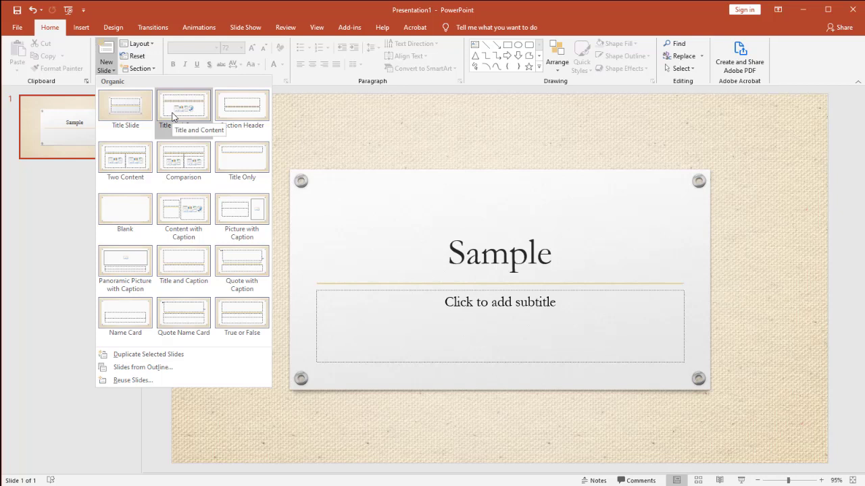
pyautogui.click(172, 116)
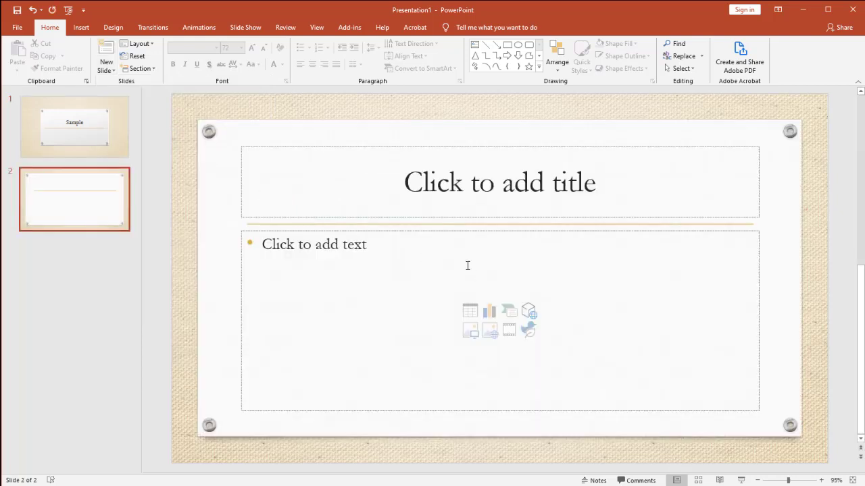
# Step: Enter 'My Title' in the second slide's title placeholder
pyautogui.click(455, 194)
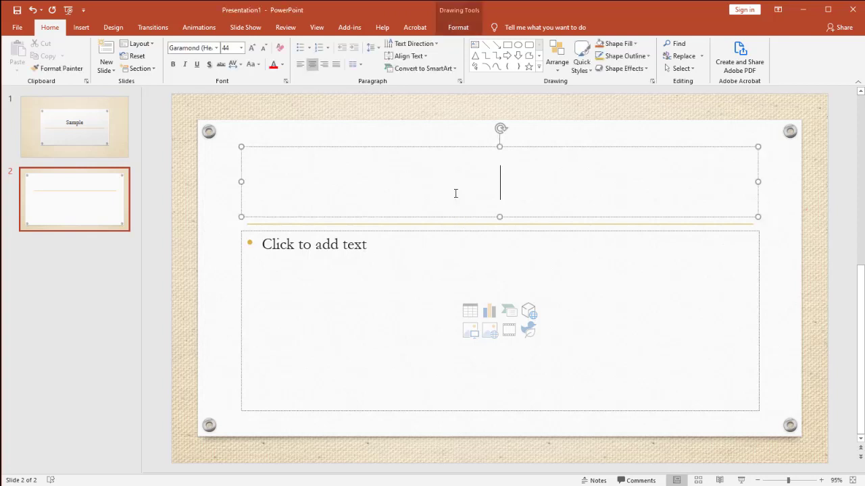
pyautogui.write('My Title')
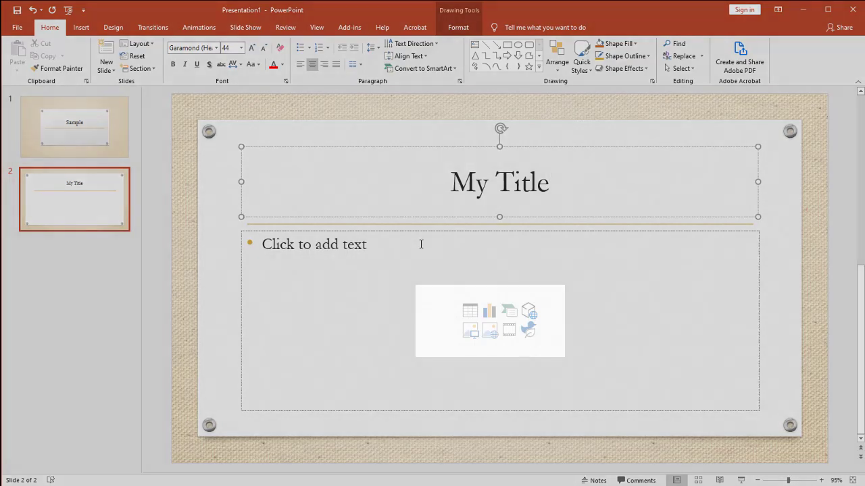
pyautogui.click(420, 243)
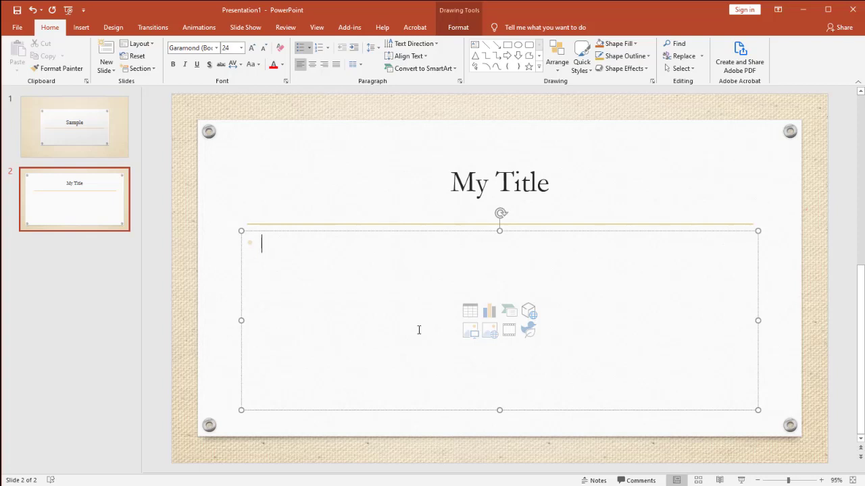
# Step: Type bullets 'Point number 1', 'Point number 2', then indented 'Sub Point A', 'Sub Point B'
pyautogui.write('Point number 1')
pyautogui.press('Return')
pyautogui.write('Point number 2')
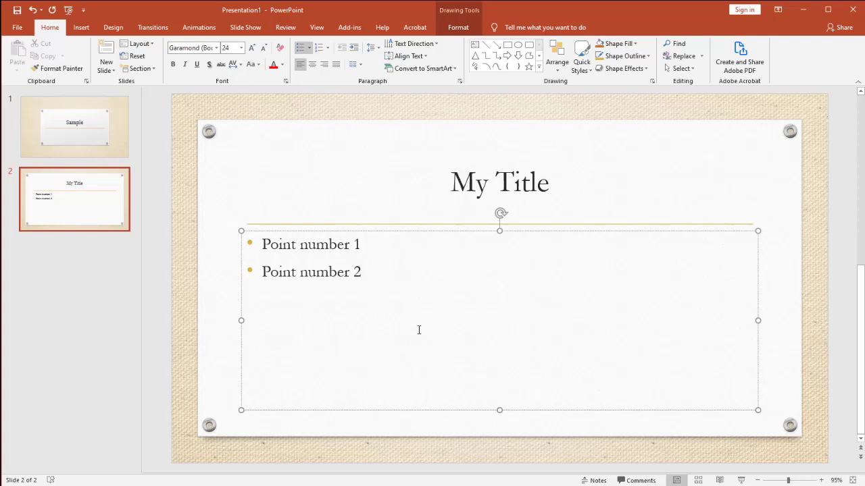
pyautogui.press('Return')
pyautogui.press('Tab')
pyautogui.write('Sub Point A')
pyautogui.press('Return')
pyautogui.write('Sub Point B')
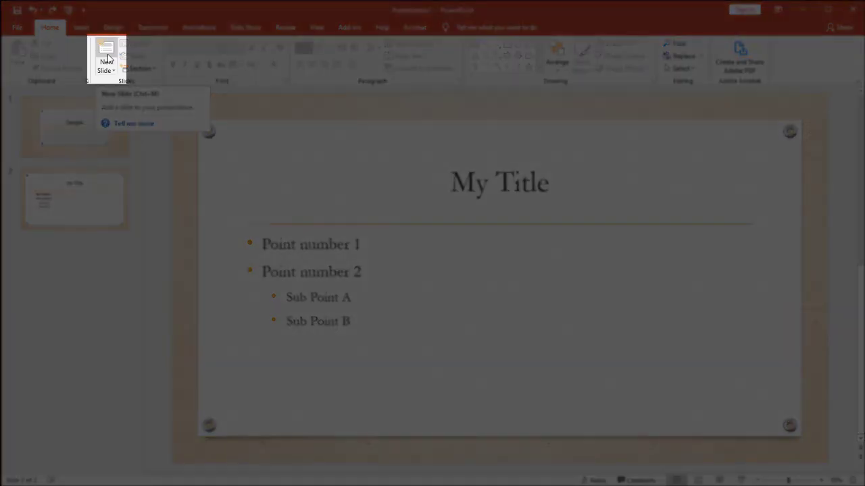
# Step: Add a third slide and insert the blue pumpkin bucket photo into it
pyautogui.click(108, 59)
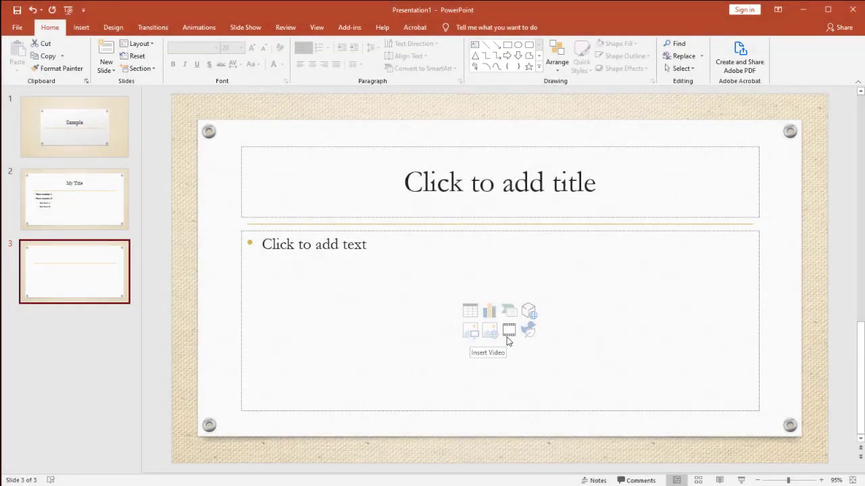
pyautogui.click(470, 331)
pyautogui.click(360, 270)
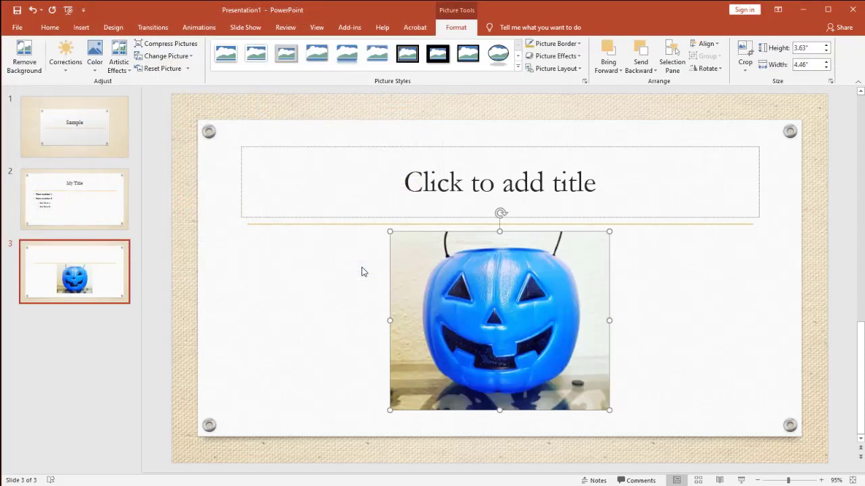
# Step: Title the third slide 'The blue bucket'
pyautogui.click(524, 196)
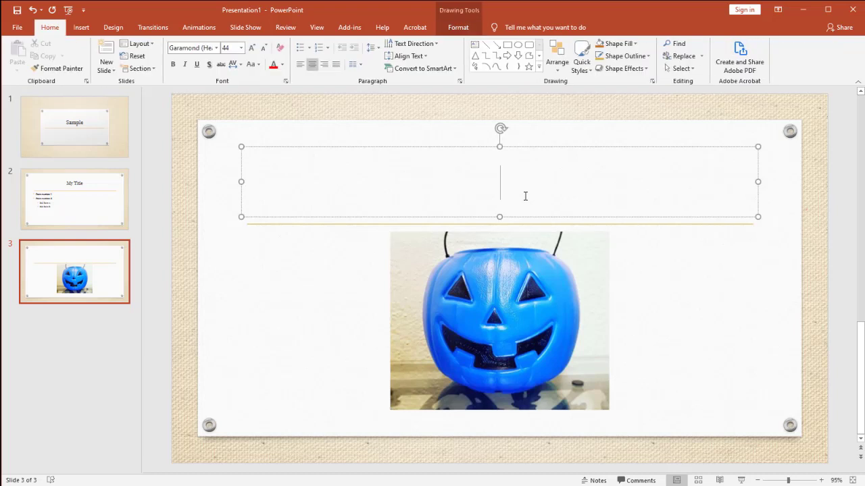
pyautogui.write('The blue bucket')
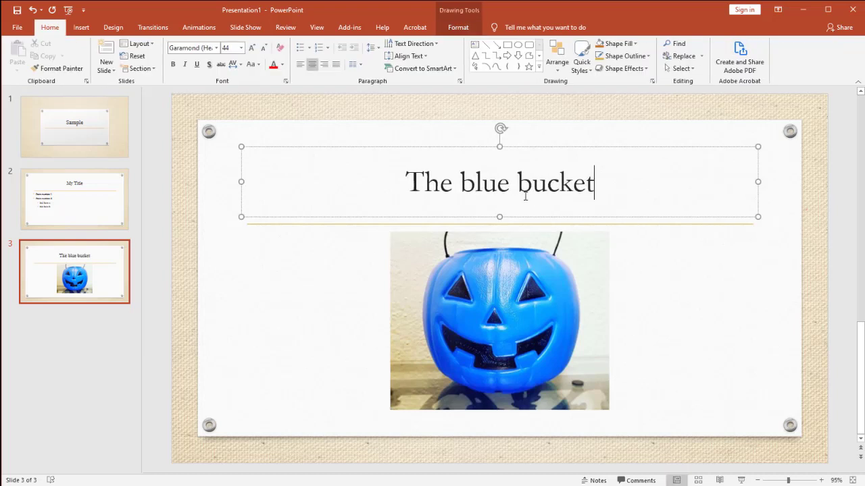
pyautogui.click(357, 296)
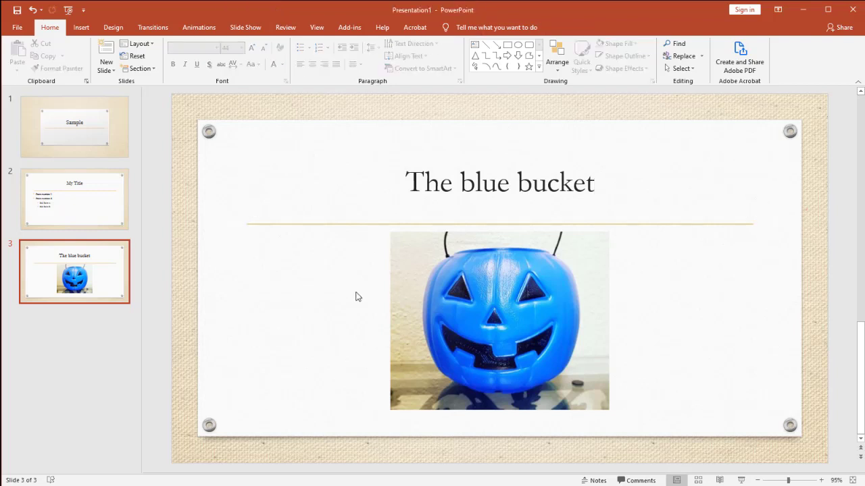
# Step: Apply the Simple Frame, White picture style to the bucket photo
pyautogui.click(525, 318)
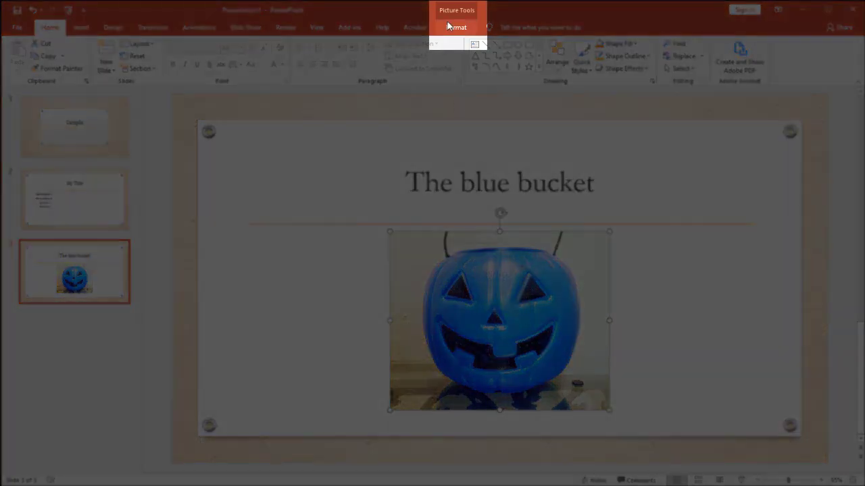
pyautogui.click(454, 29)
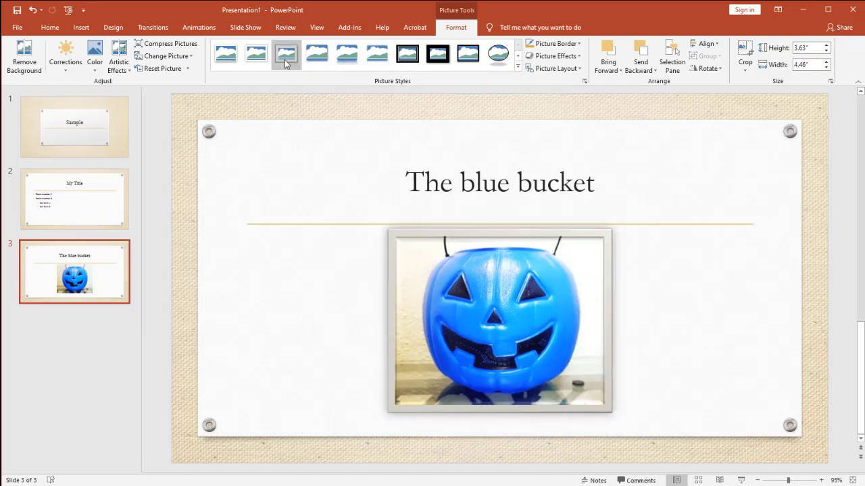
pyautogui.click(226, 62)
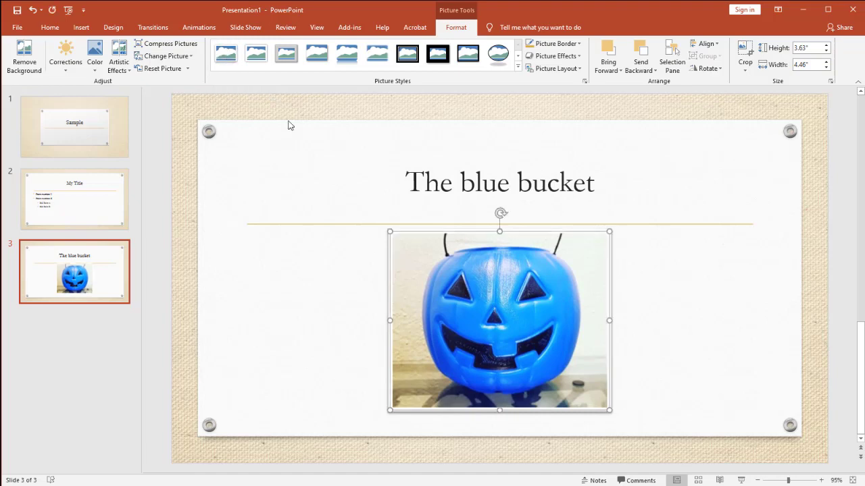